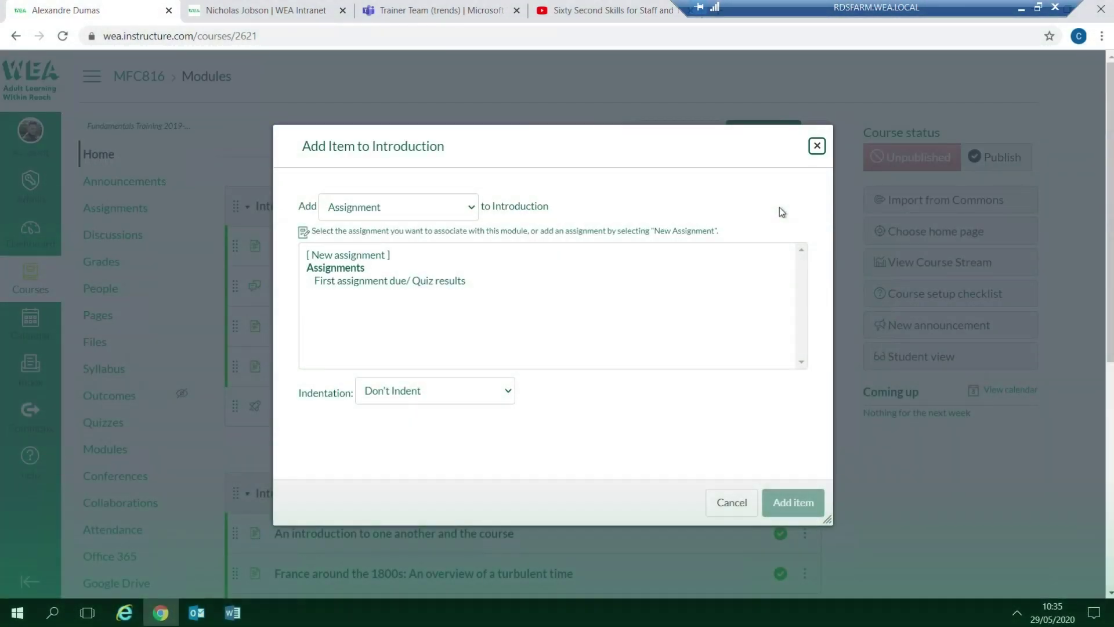
Choose to add a new Discussion topic to the Introduction module.
{"action": "left_click", "coordinate": [429, 208]}
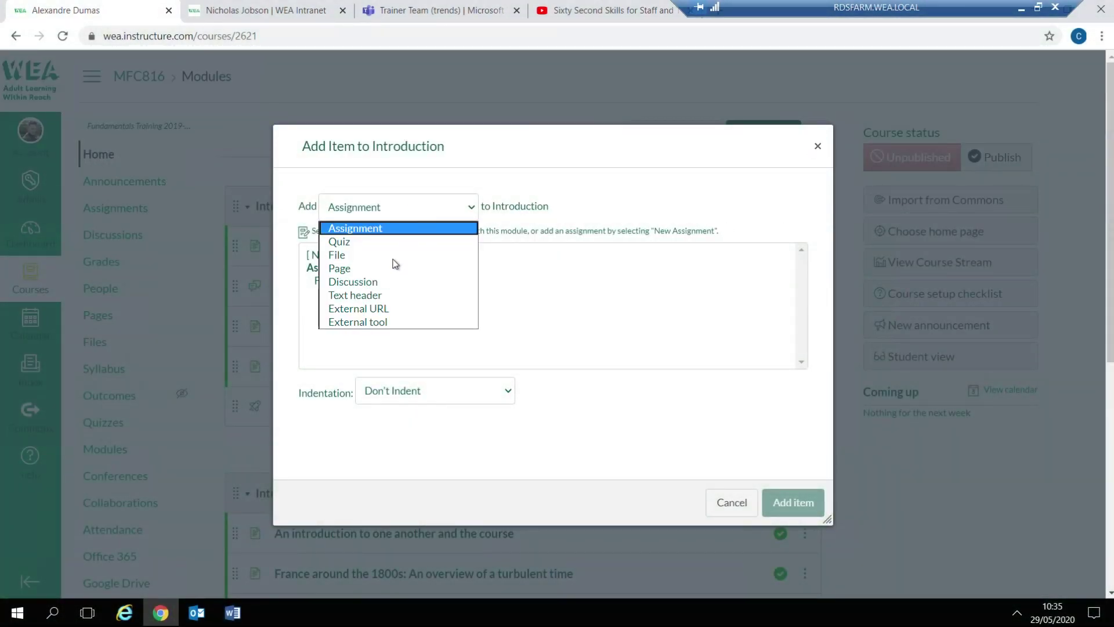
{"action": "left_click", "coordinate": [387, 282]}
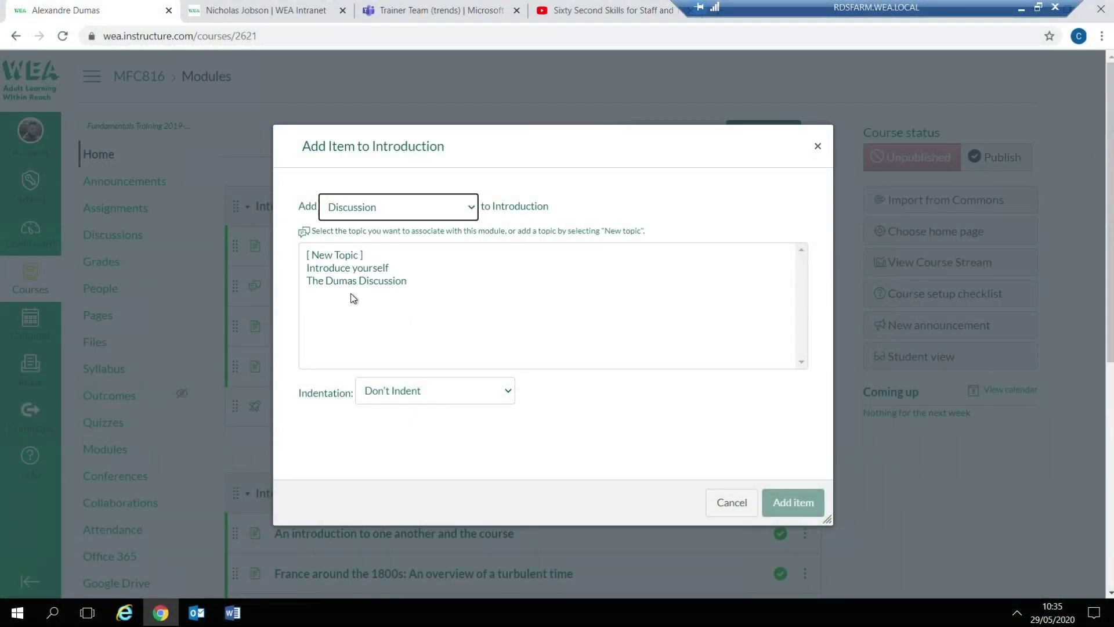
{"action": "left_click", "coordinate": [339, 255]}
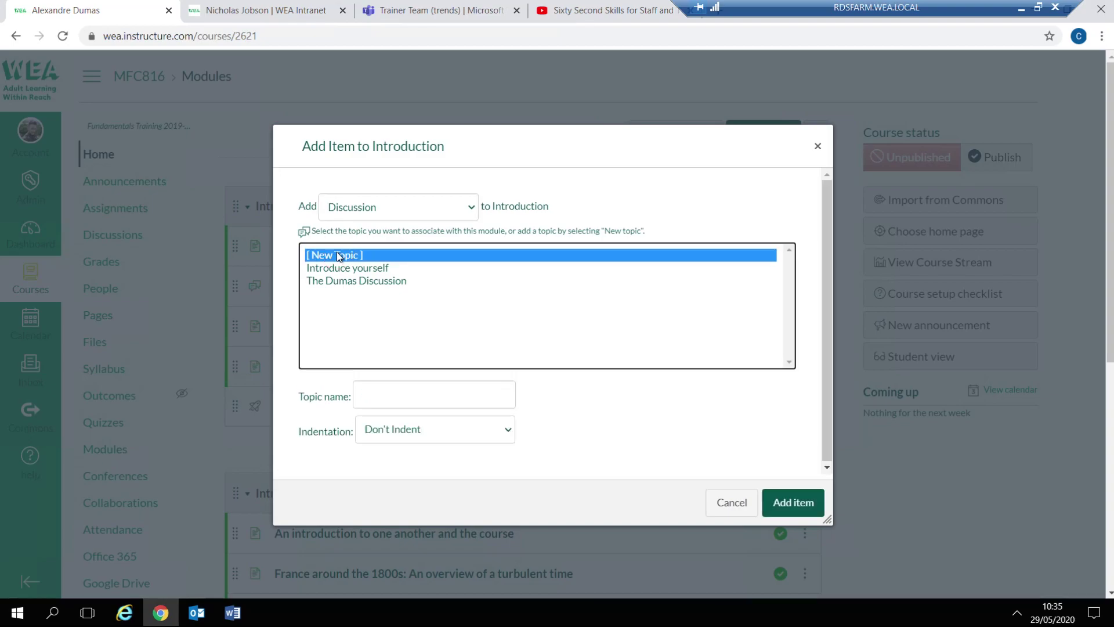
Name the topic 'test', add it to the module, and open it.
{"action": "left_click", "coordinate": [376, 391]}
{"action": "type", "text": "test"}
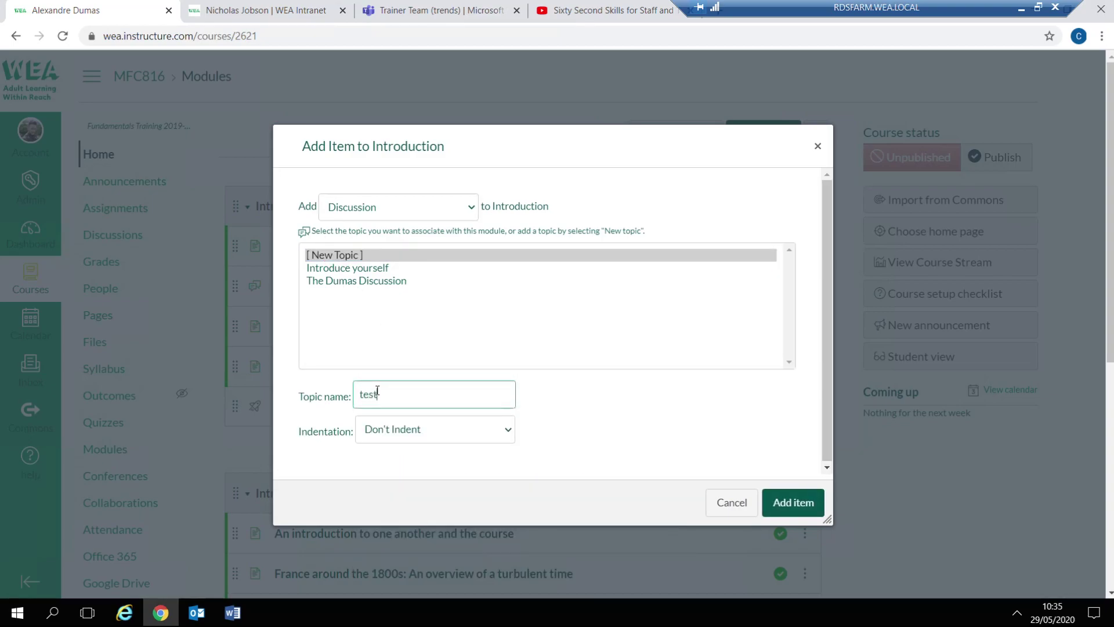
{"action": "left_click", "coordinate": [788, 505]}
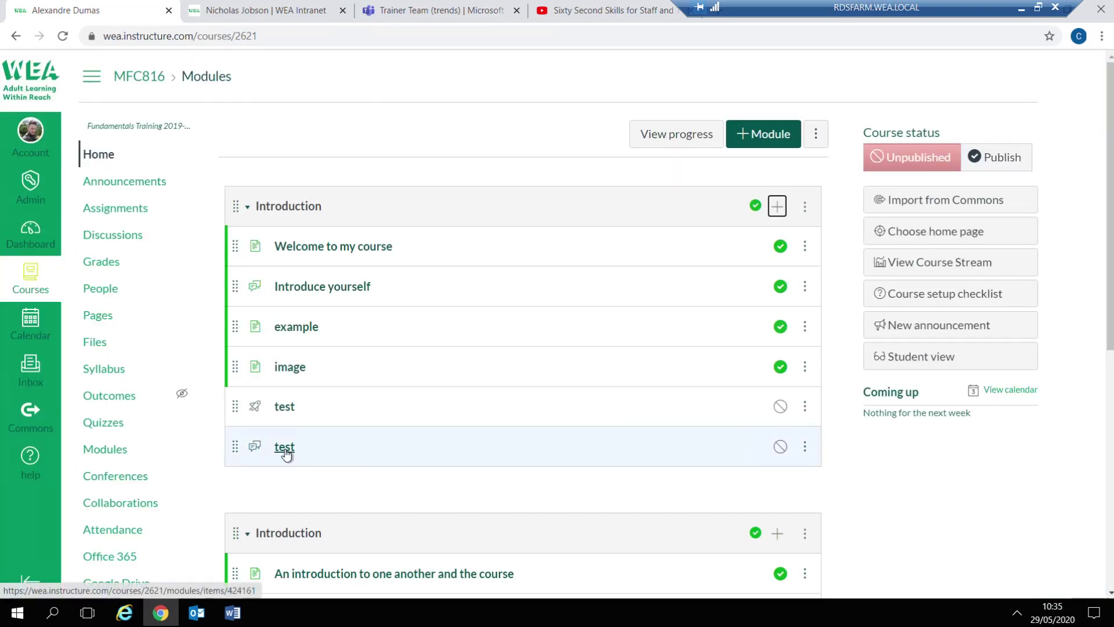
{"action": "left_click", "coordinate": [284, 448]}
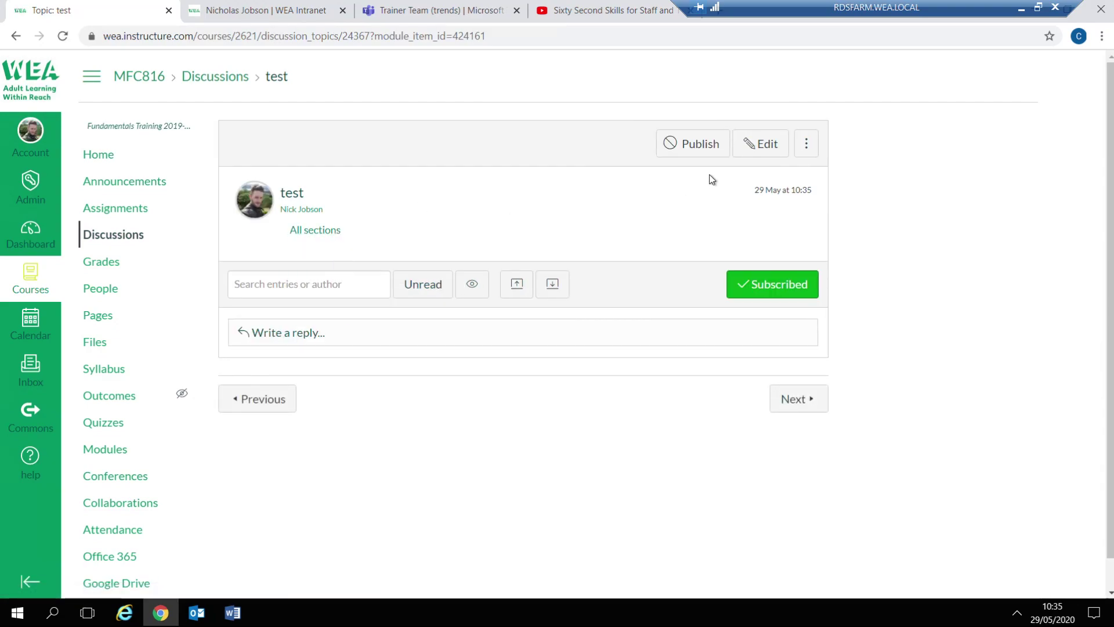
Open the edit form of the 'test' discussion.
{"action": "left_click", "coordinate": [762, 144]}
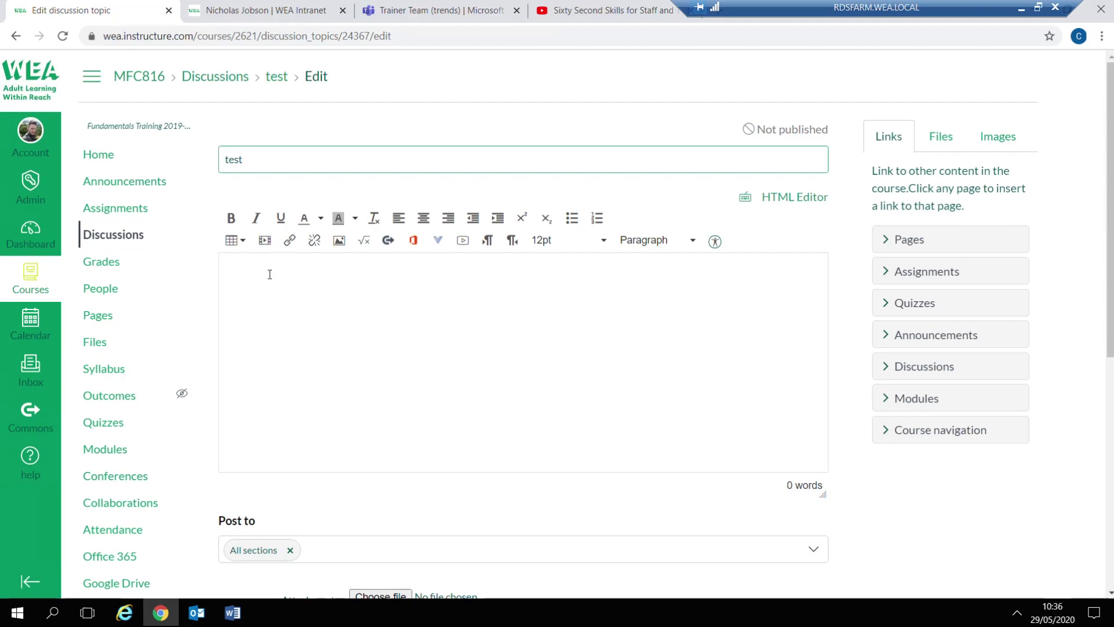
{"action": "scroll", "coordinate": [271, 289], "scroll_direction": "down", "scroll_amount": 1}
{"action": "type", "text": "Introduce e"}
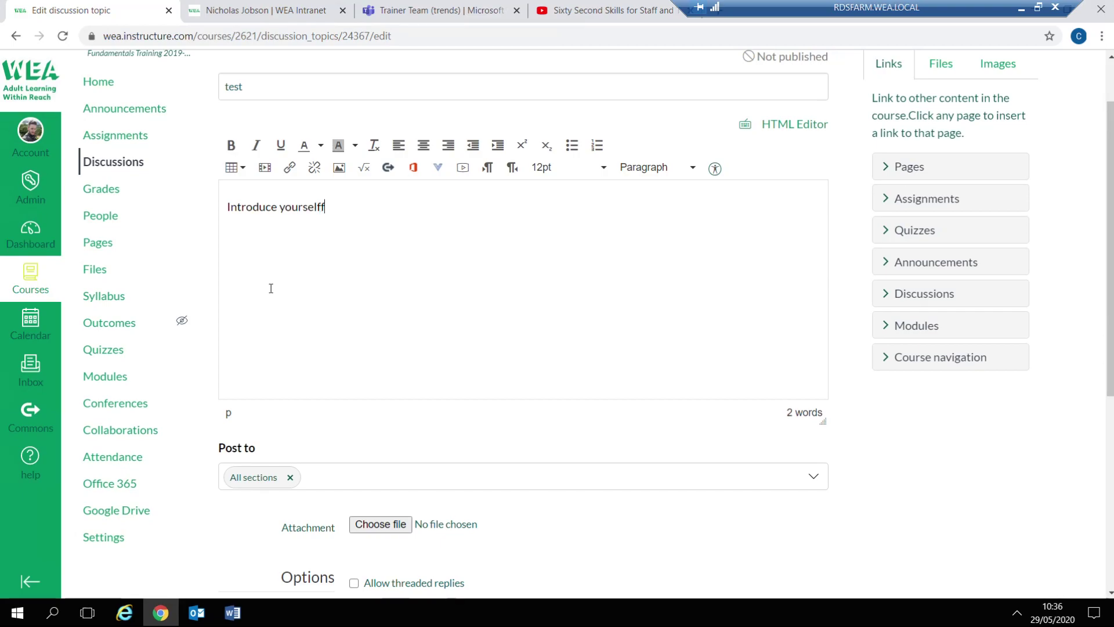
{"action": "scroll", "coordinate": [263, 202], "scroll_direction": "down", "scroll_amount": 1}
{"action": "scroll", "coordinate": [291, 186], "scroll_direction": "down", "scroll_amount": 1}
{"action": "scroll", "coordinate": [319, 256], "scroll_direction": "down", "scroll_amount": 1}
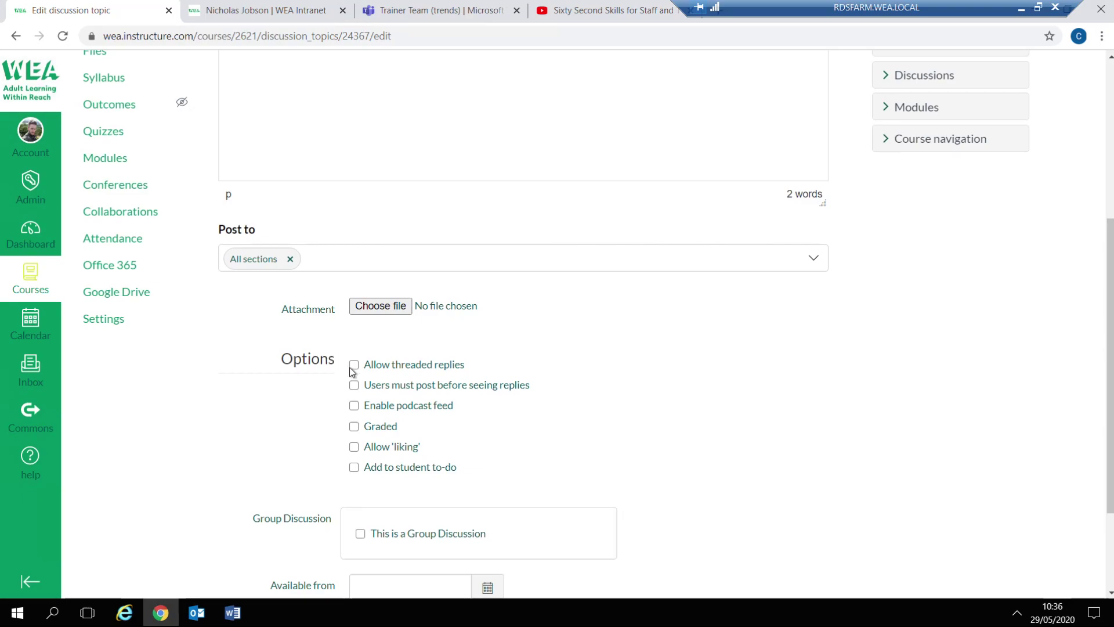
Toggle post-before-replies, Graded, to-do and liking options on and off, leaving all unchecked.
{"action": "left_click", "coordinate": [353, 385]}
{"action": "left_click", "coordinate": [355, 384]}
{"action": "scroll", "coordinate": [358, 383], "scroll_direction": "down", "scroll_amount": 1}
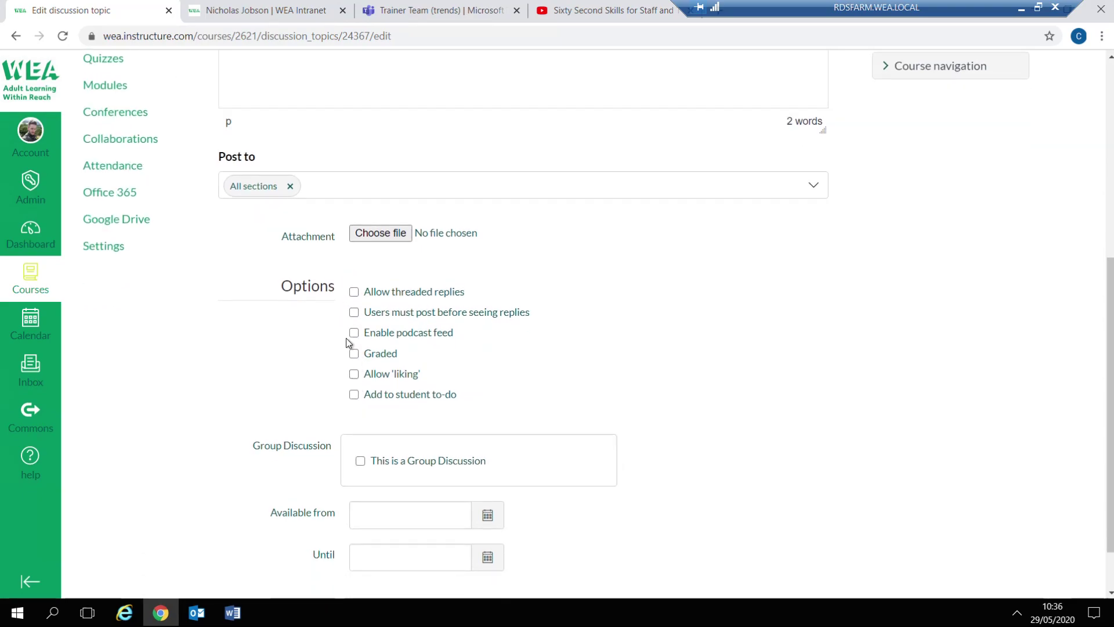
{"action": "left_click", "coordinate": [354, 354]}
{"action": "scroll", "coordinate": [356, 381], "scroll_direction": "down", "scroll_amount": 1}
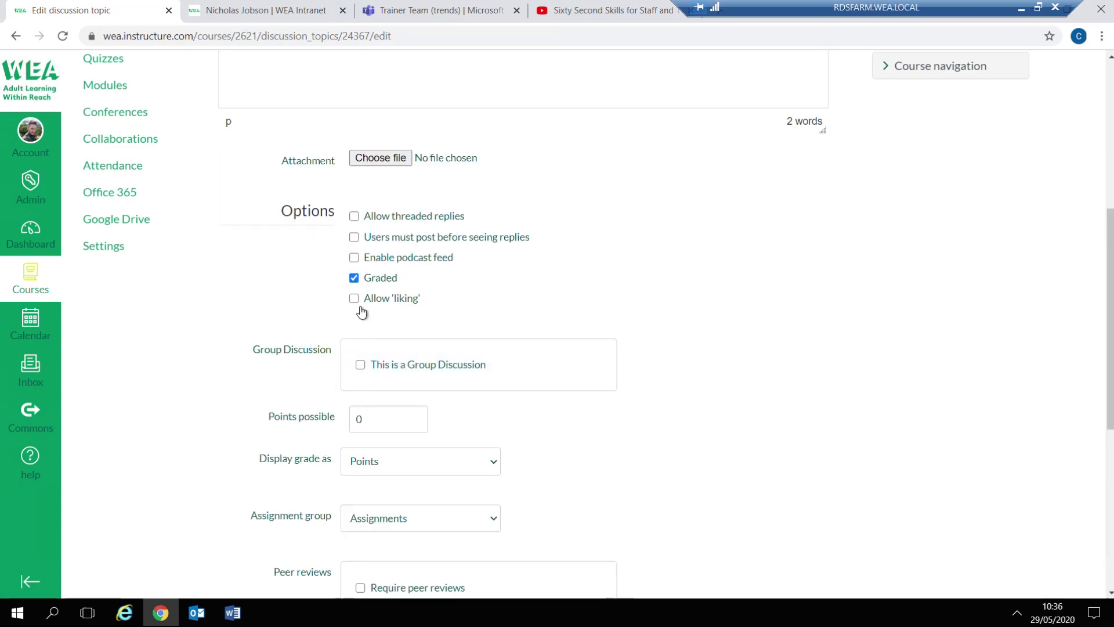
{"action": "left_click", "coordinate": [354, 278]}
{"action": "left_click", "coordinate": [355, 396]}
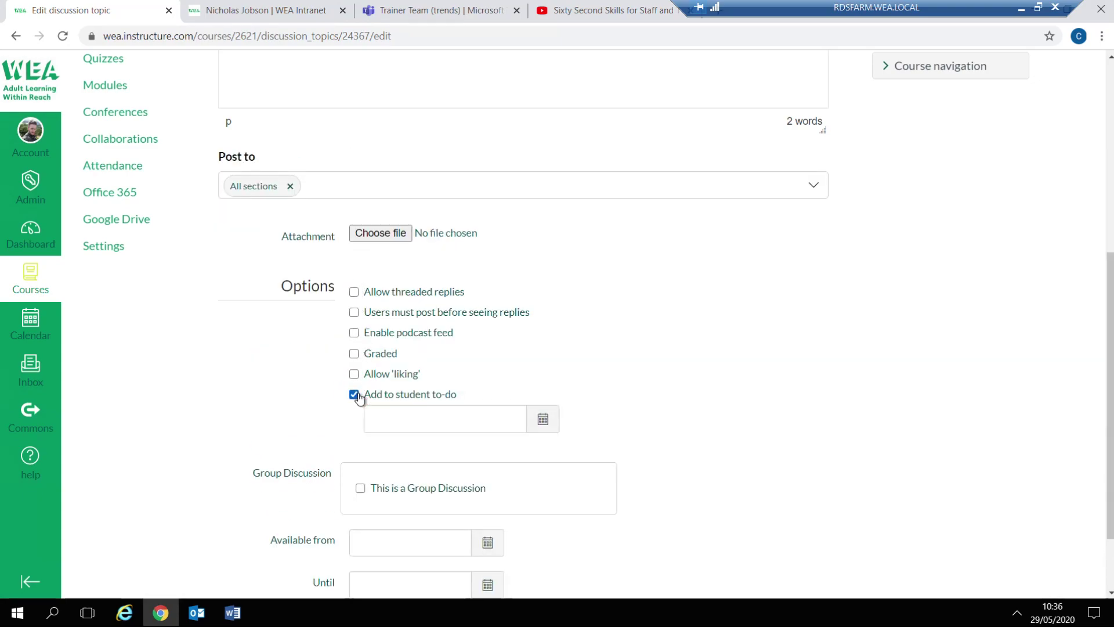
{"action": "left_click", "coordinate": [354, 395]}
{"action": "left_click", "coordinate": [354, 375]}
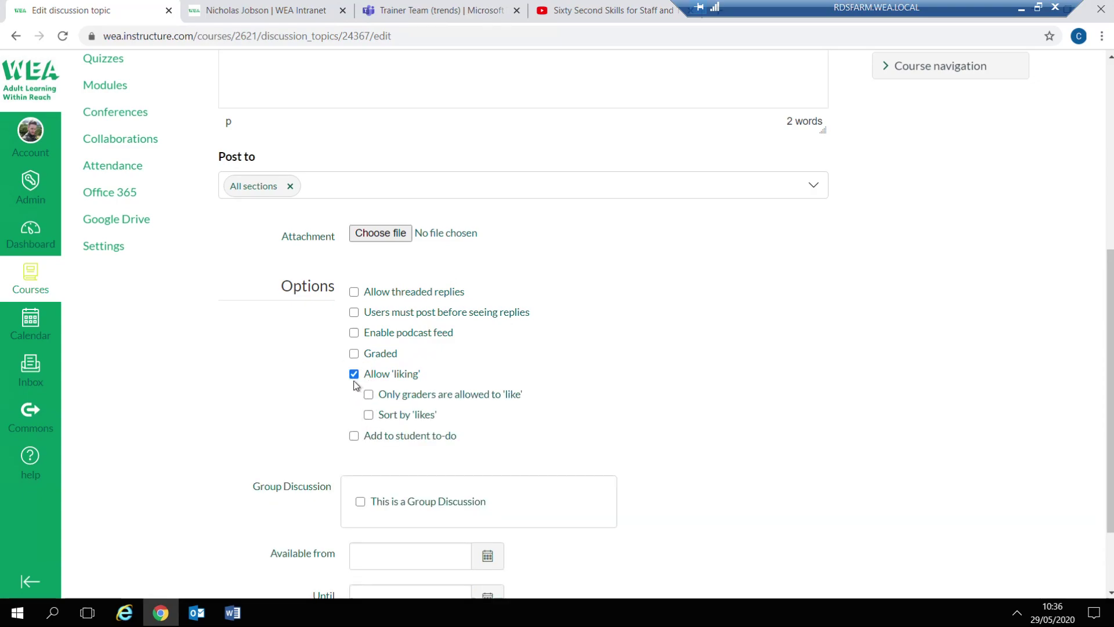
{"action": "left_click", "coordinate": [352, 375]}
{"action": "scroll", "coordinate": [316, 366], "scroll_direction": "down", "scroll_amount": 2}
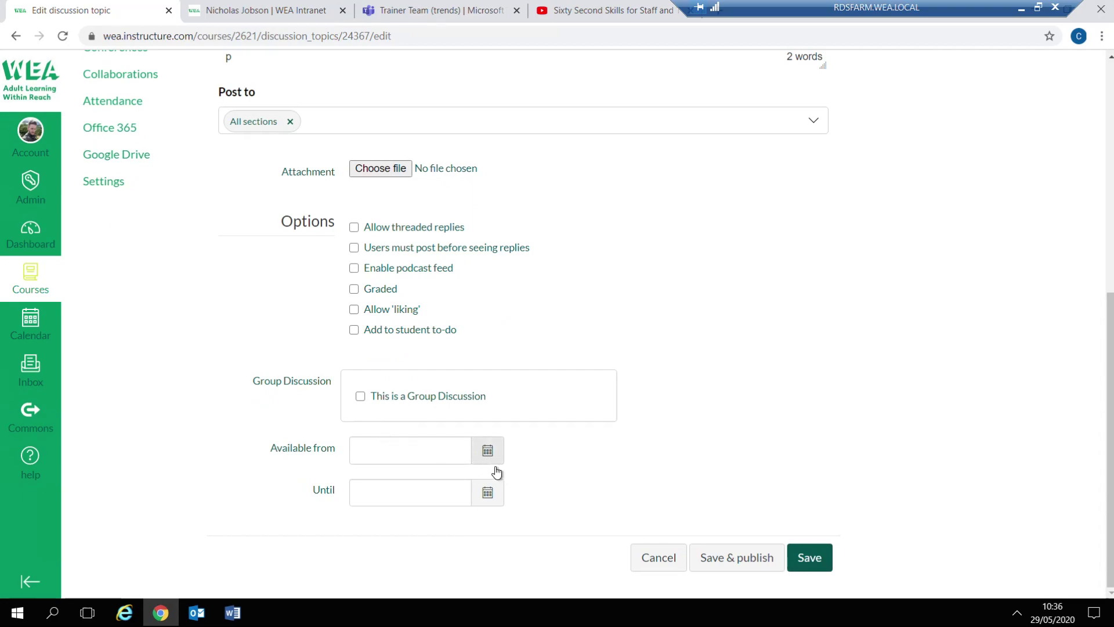
Save the discussion, then post a reply reading 'Hello'.
{"action": "left_click", "coordinate": [809, 558]}
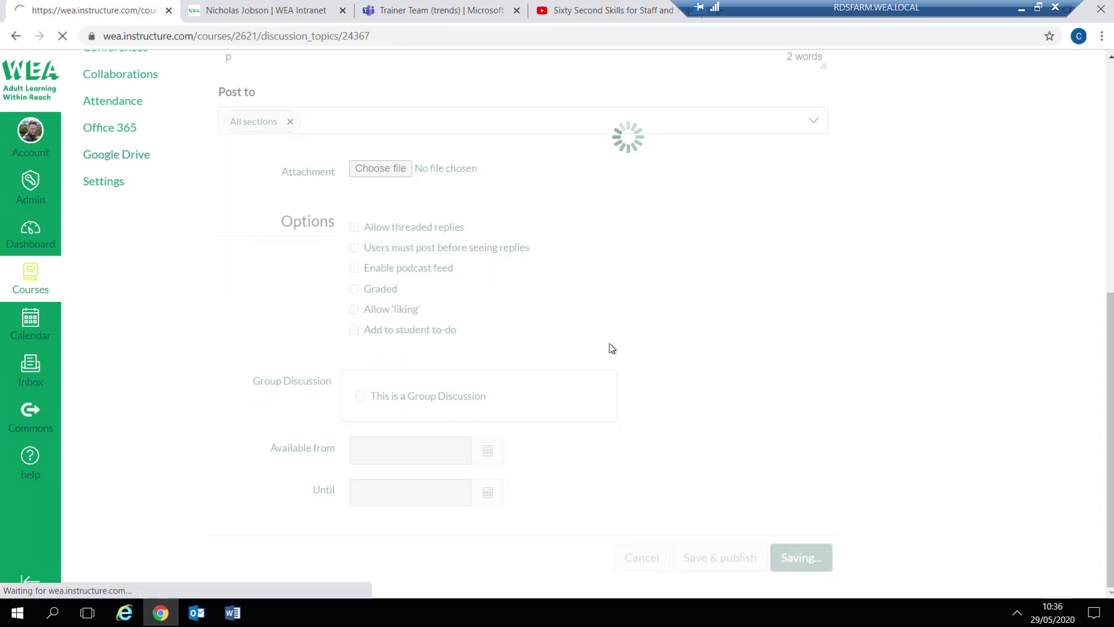
{"action": "left_click", "coordinate": [378, 356]}
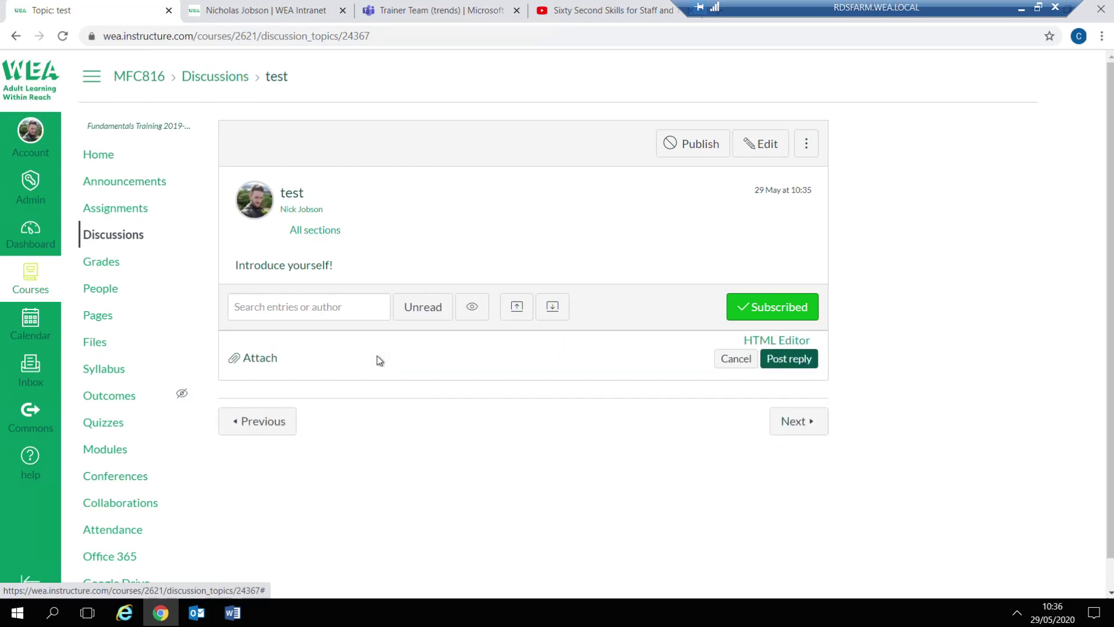
{"action": "left_click", "coordinate": [388, 432]}
{"action": "type", "text": "Hello"}
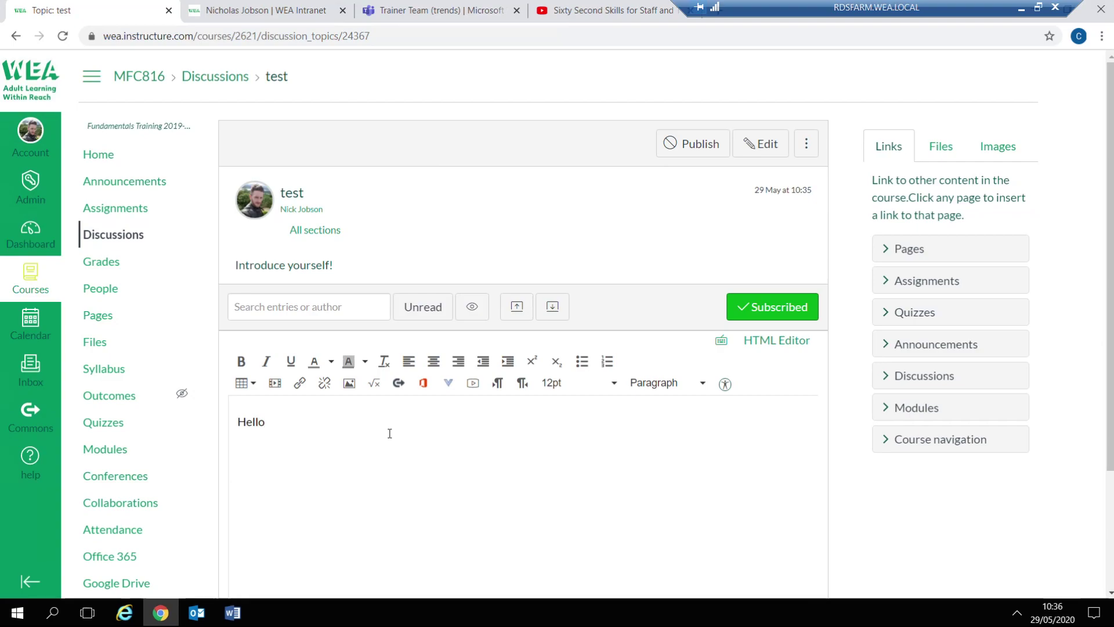
{"action": "scroll", "coordinate": [638, 463], "scroll_direction": "down", "scroll_amount": 2}
{"action": "left_click", "coordinate": [781, 512]}
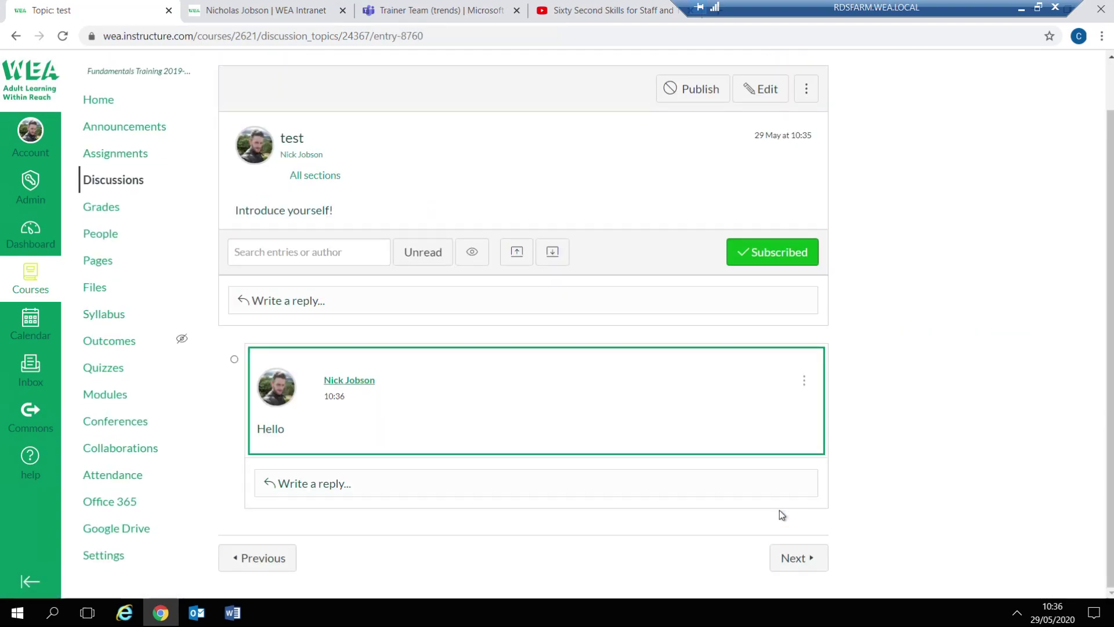